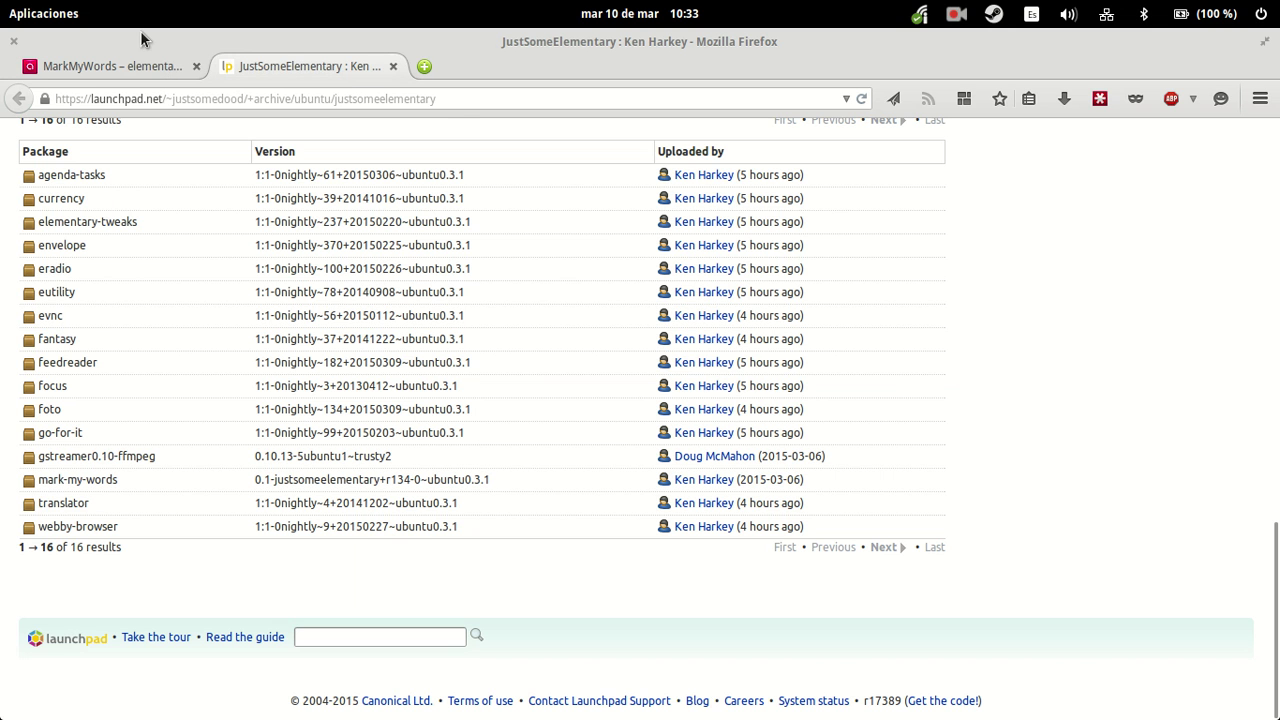
- Show the MarkMyWords page in Firefox and switch to the Mark My Words editor
click(101, 63)
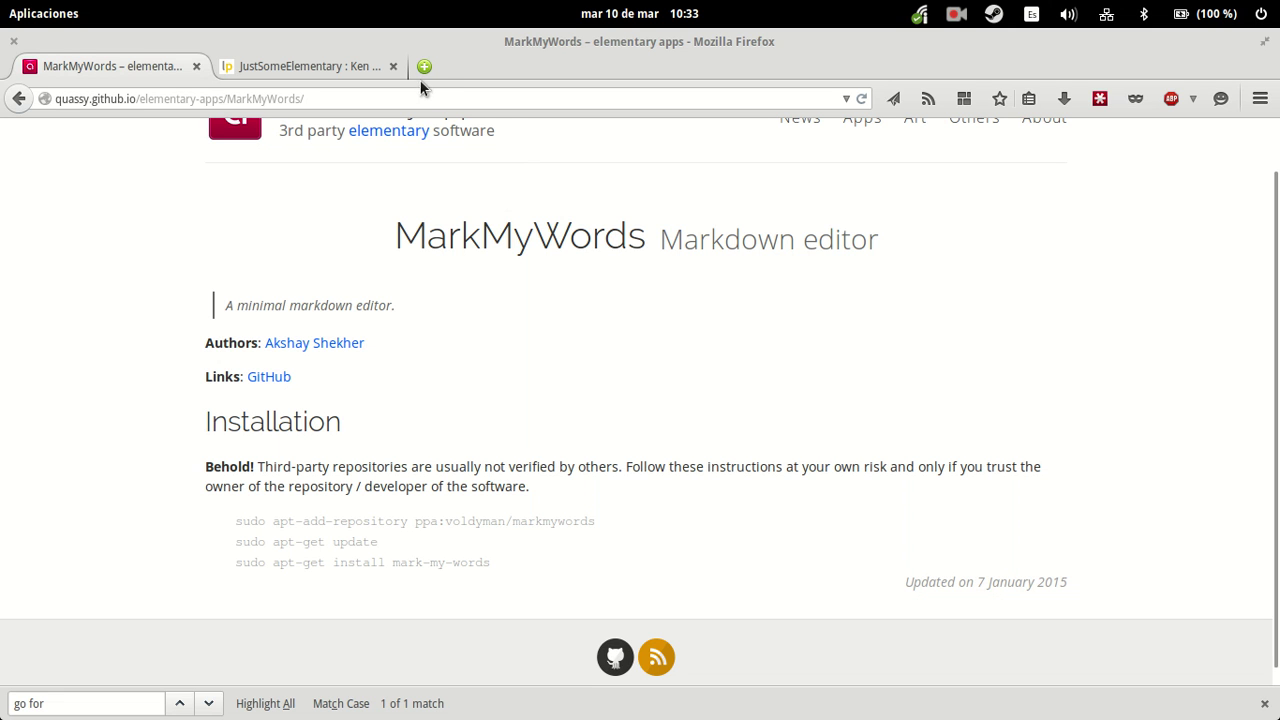
mouse_move(490, 655)
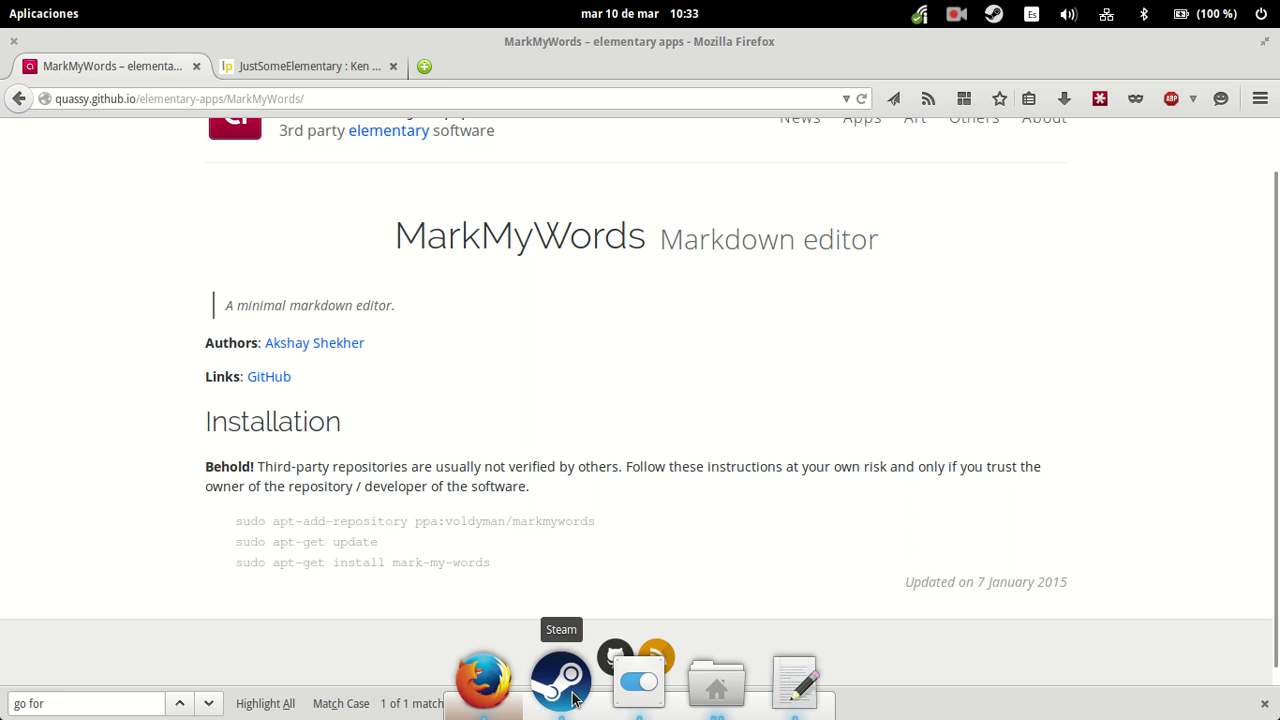
click(785, 688)
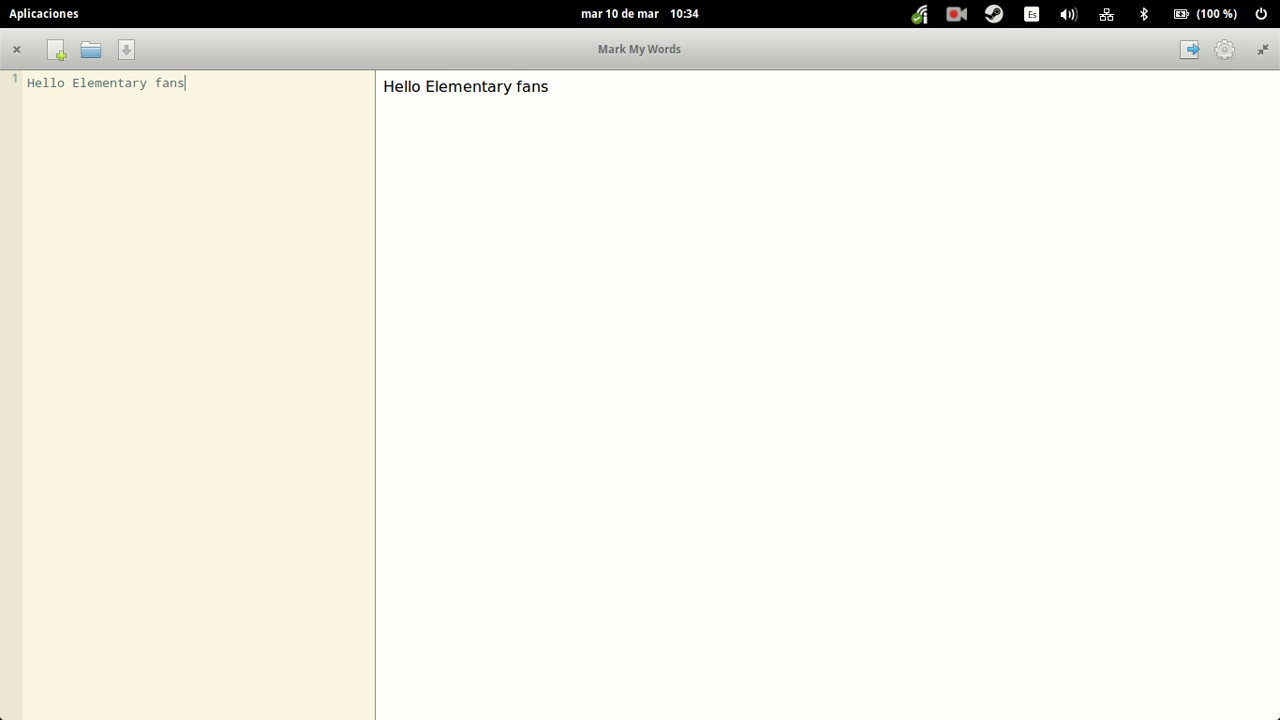
- End the "Hello Elementary fans" greeting with an exclamation mark and start a second line
text(!)
key(Return)
text(*I'm try)
key(BackSpace)
key(BackSpace)
key(BackSpace)
key(BackSpace)
key(BackSpace)
key(BackSpace)
key(BackSpace)
key(BackSpace)
key(BackSpace)
text(+)
key(BackSpace)
text(*)
text(I'm)
key(BackSpace)
key(BackSpace)
key(BackSpace)
text('m)
key(BackSpace)
key(BackSpace)
key(BackSpace)
key(Return)
key(Return)
text(_ 1)
key(BackSpace)
key(BackSpace)
key(BackSpace)
key(BackSpace)
key(BackSpace)
key(Return)
key(Return)
text(**)
key(BackSpace)
key(BackSpace)
key(BackSpace)
text(^1)
key(BackSpace)
key(BackSpace)
text(¹_3)
key(BackSpace)
key(BackSpace)
key(BackSpace)
key(BackSpace)
text(@)
key(BackSpace)
text(@)
key(BackSpace)
text(Lo)
key(BackSpace)
key(BackSpace)
text(*P*P*)
key(BackSpace)
key(BackSpace)
- Write "*Welcome to my world* **of elementary apps**" below the greeting, using italic and bold Markdown
click(199, 83)
key(Return)
key(BackSpace)
text(Wecome)
key(BackSpace)
key(BackSpace)
key(BackSpace)
key(BackSpace)
text(lcome to my w)
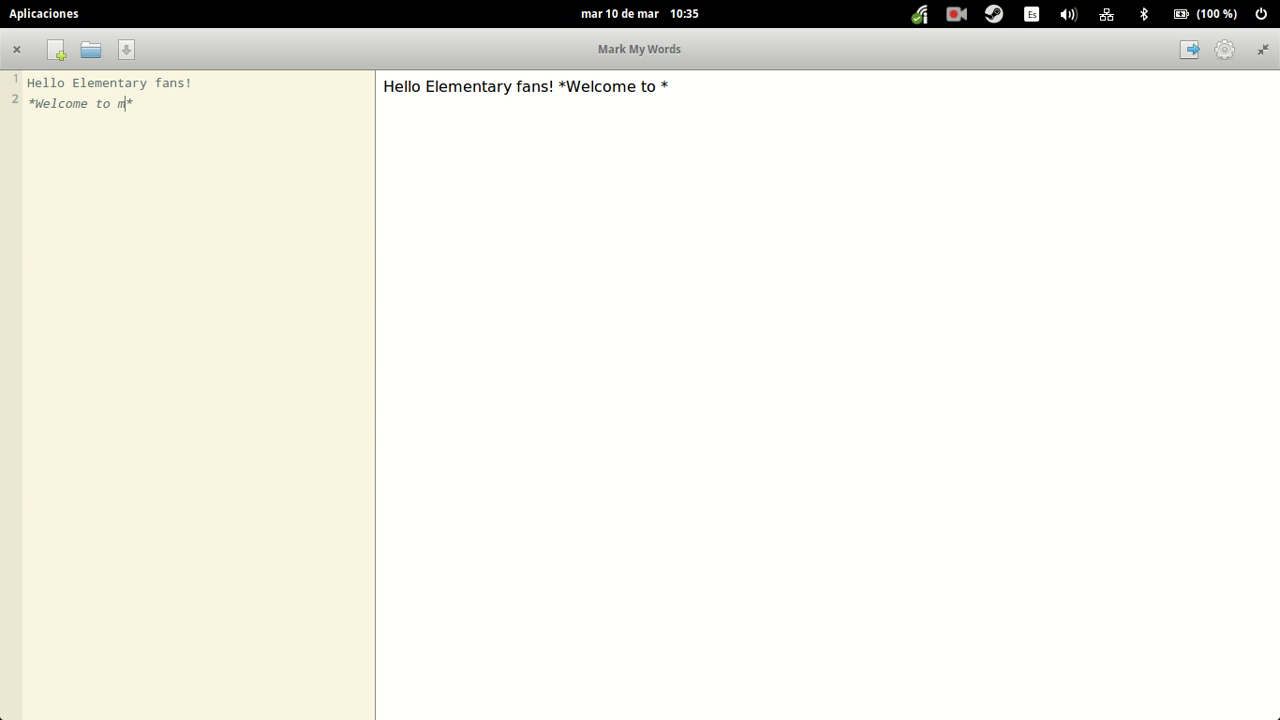
text(orld)
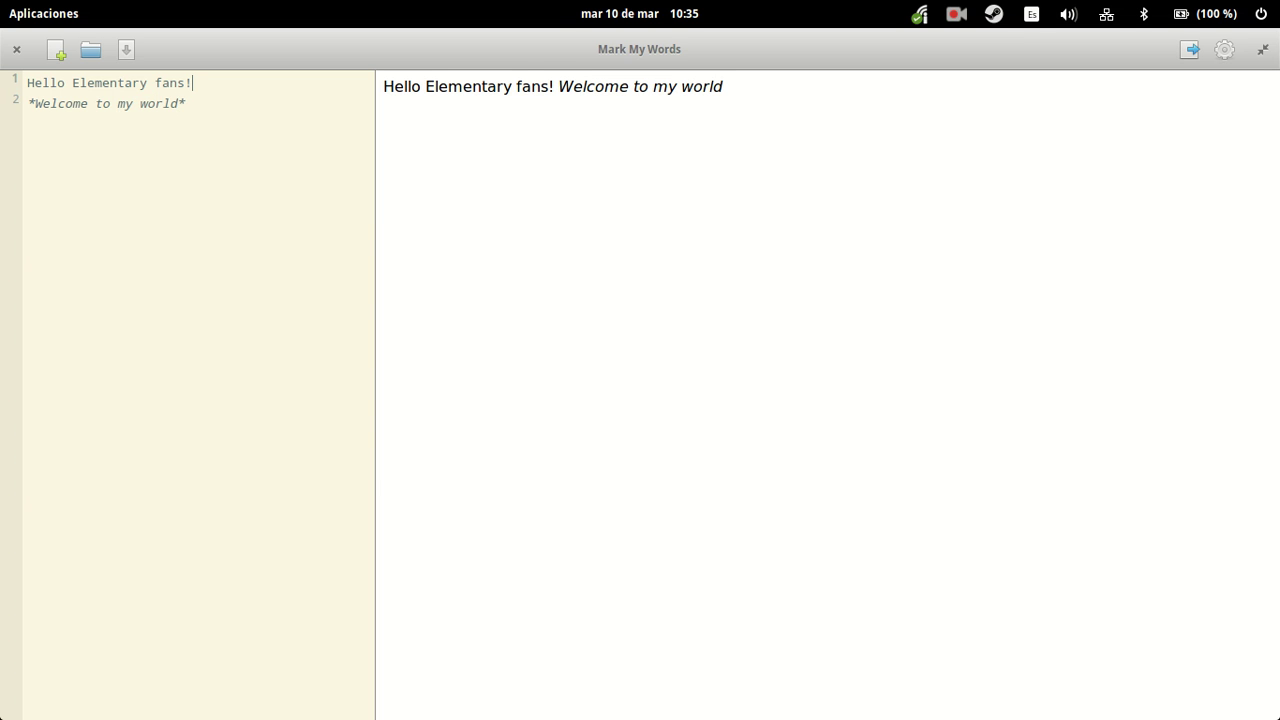
text(* **of elementary apps**)
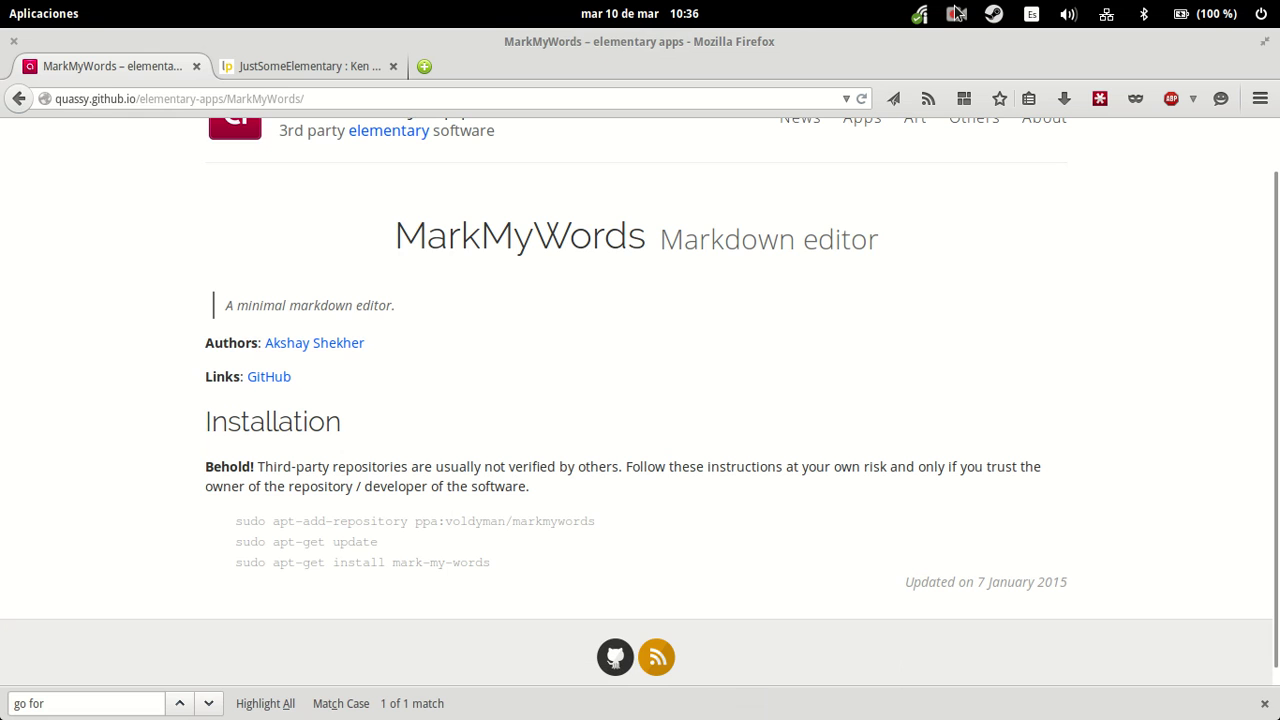
- Return to the JustSomeElementary PPA page on Launchpad in Firefox
click(345, 66)
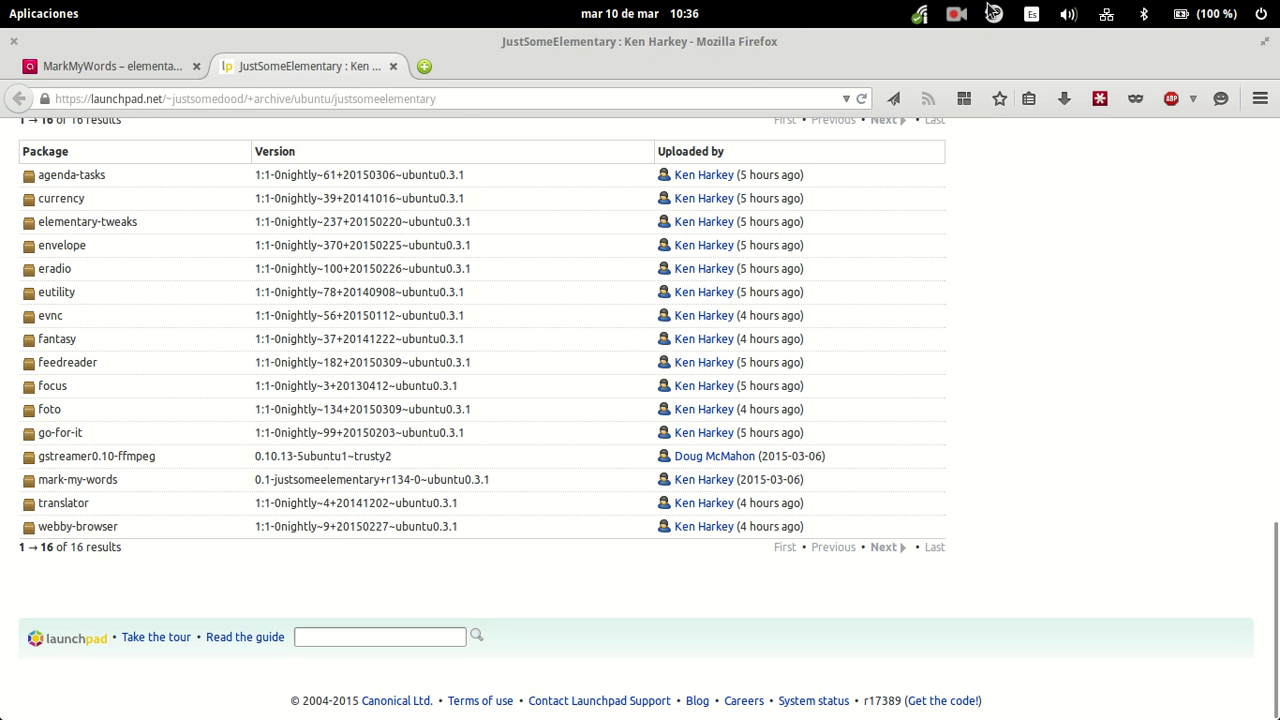